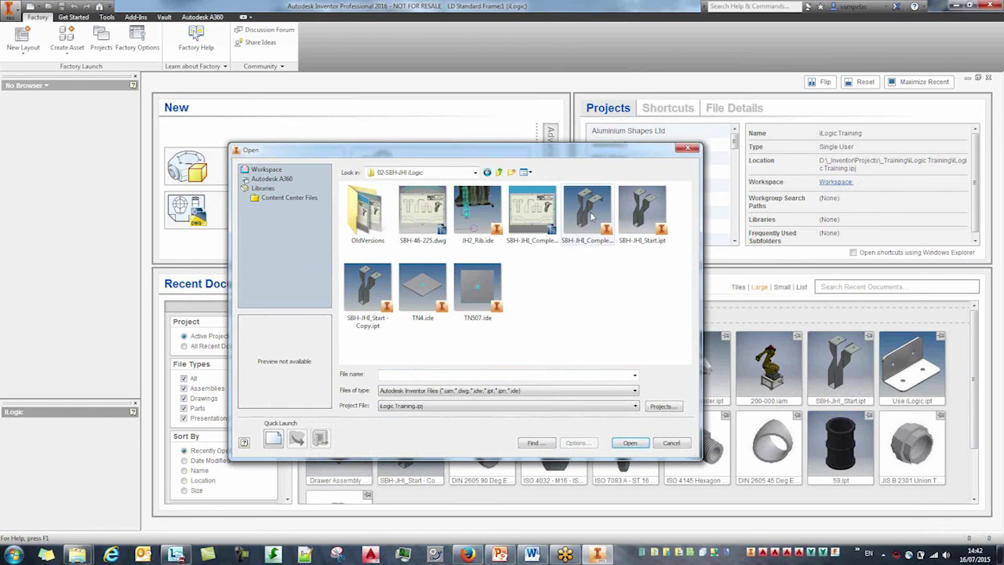
# - Open SBH-JHI_Complete.ipt, dismiss its auto-opened Interface Form, and go to the Manage ribbon
pyautogui.doubleClick(586, 210)
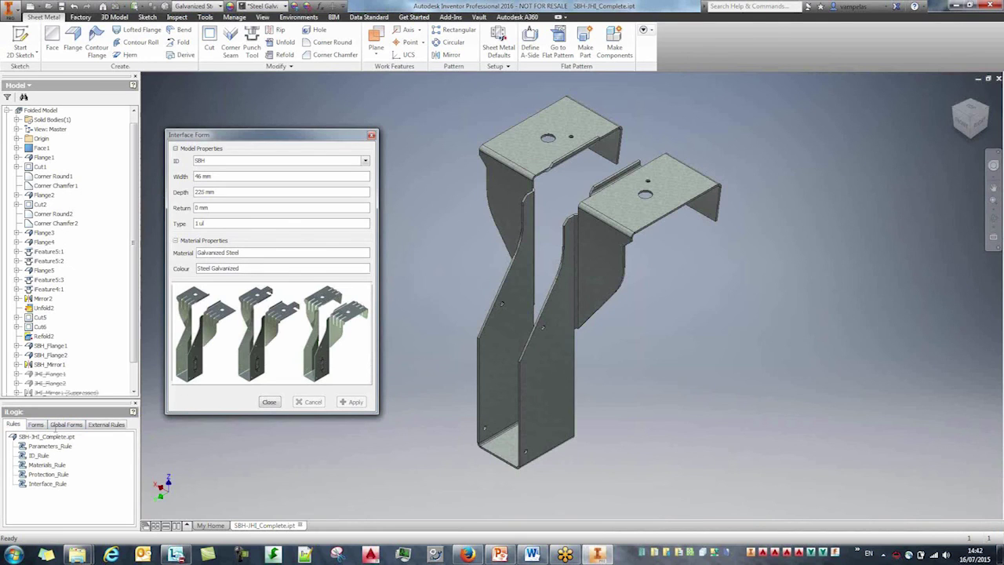
pyautogui.click(371, 135)
pyautogui.click(237, 18)
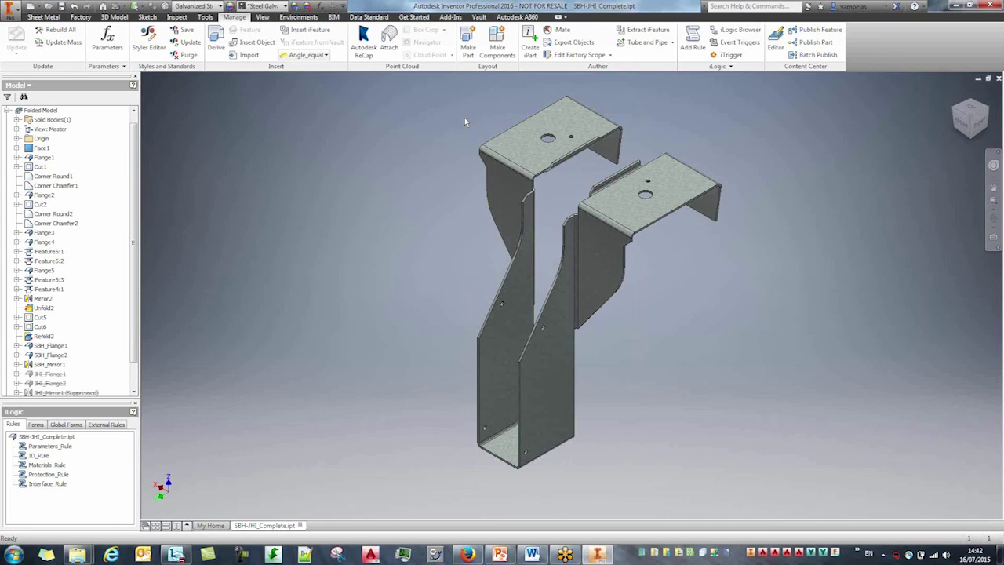
# - Remove Interface_Rule from the After Open Document trigger and save the part in 2016 format
pyautogui.click(728, 45)
pyautogui.click(240, 151)
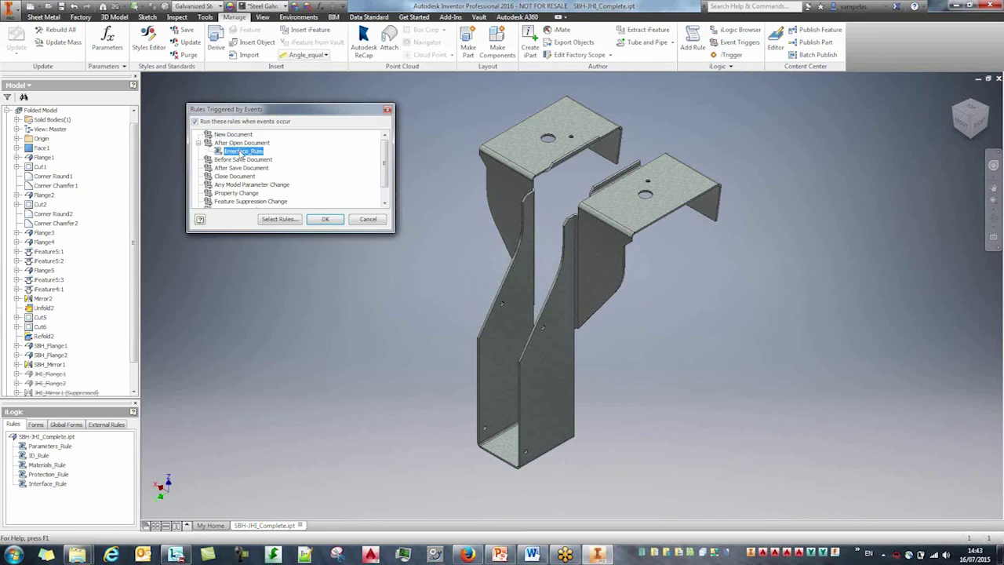
pyautogui.rightClick(241, 143)
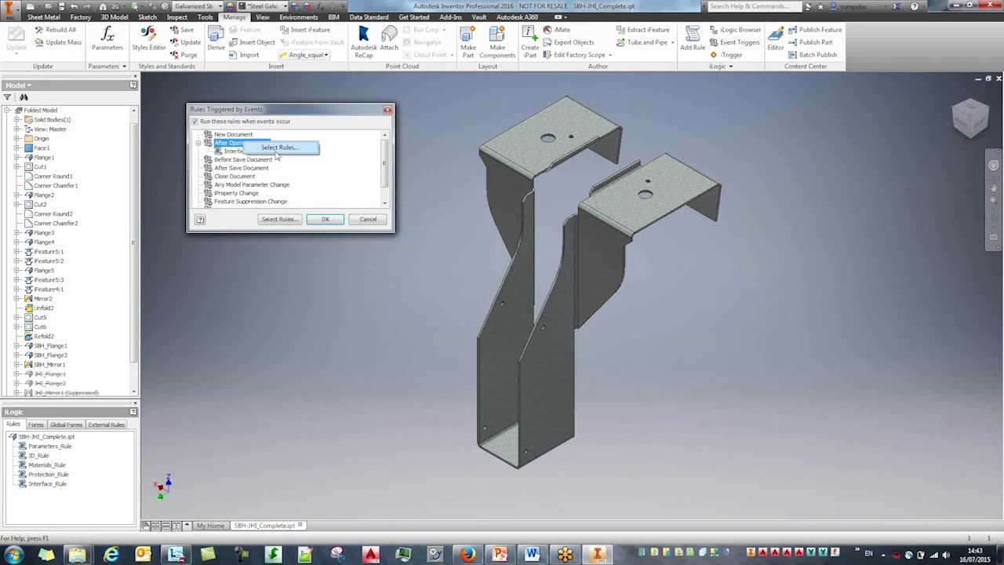
pyautogui.click(279, 154)
pyautogui.click(459, 197)
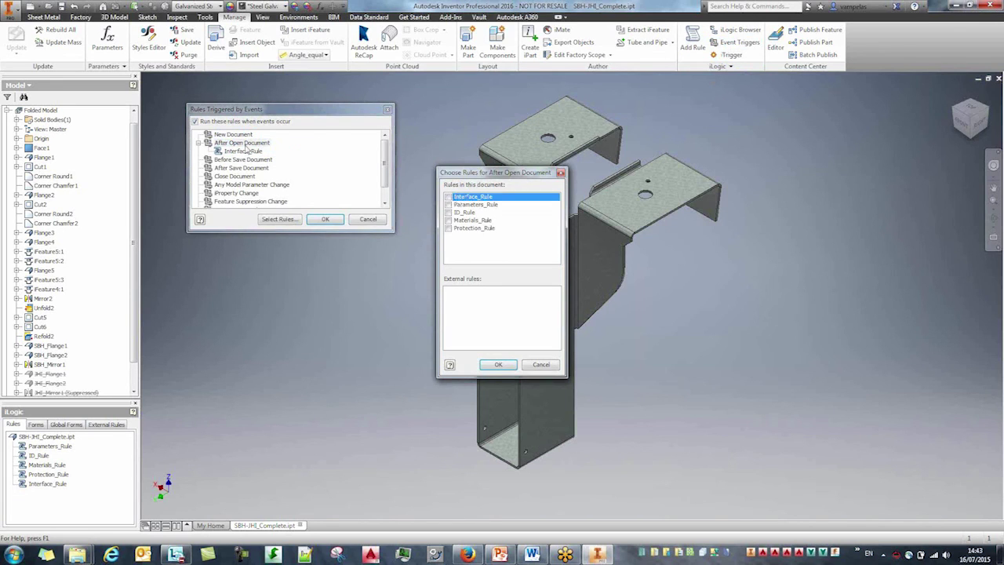
pyautogui.click(498, 364)
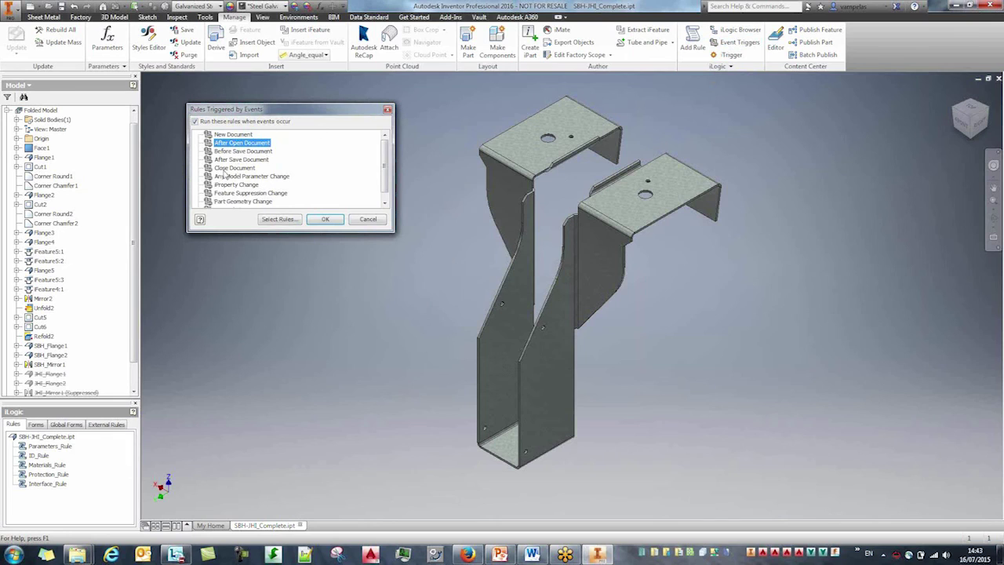
pyautogui.click(326, 221)
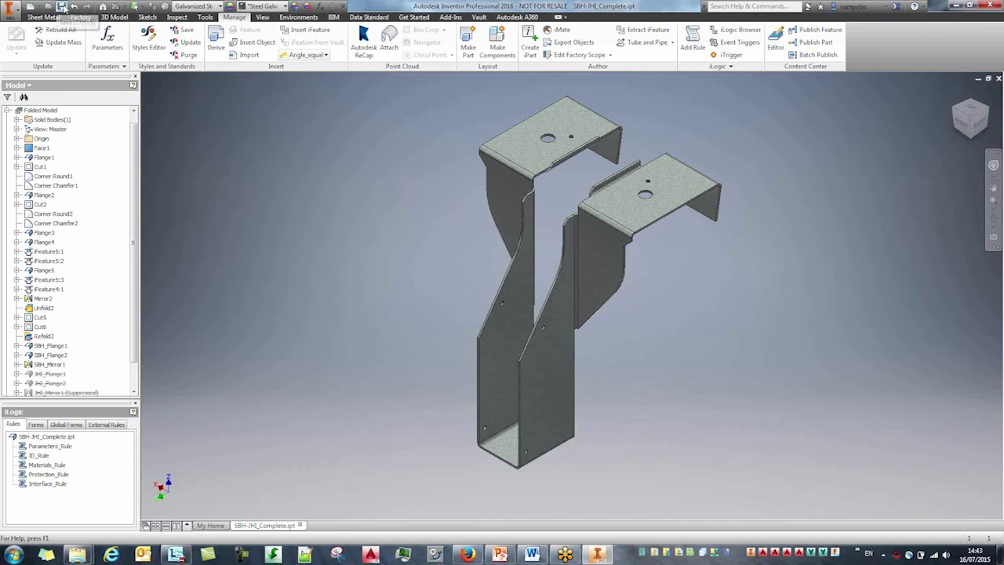
pyautogui.click(61, 7)
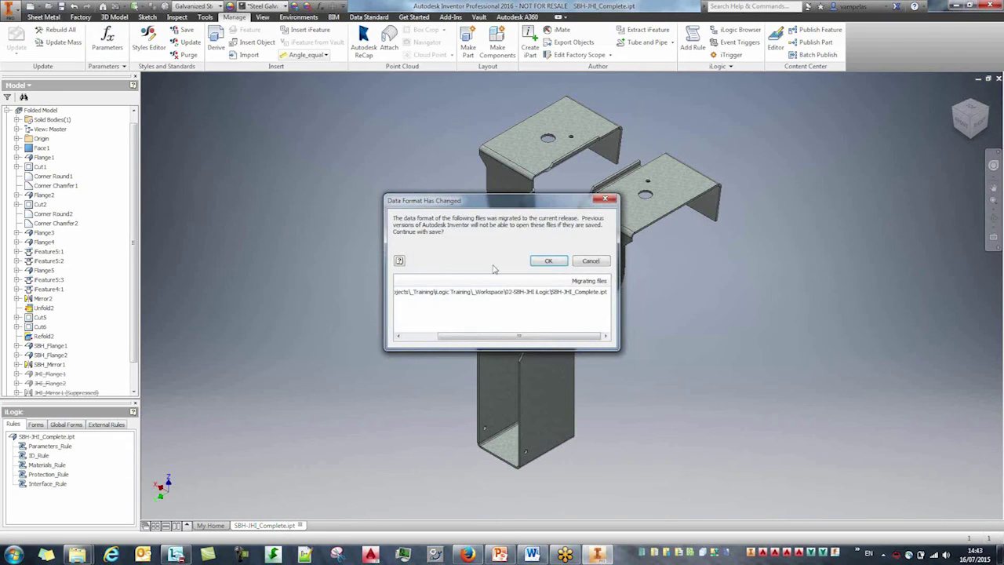
pyautogui.click(550, 261)
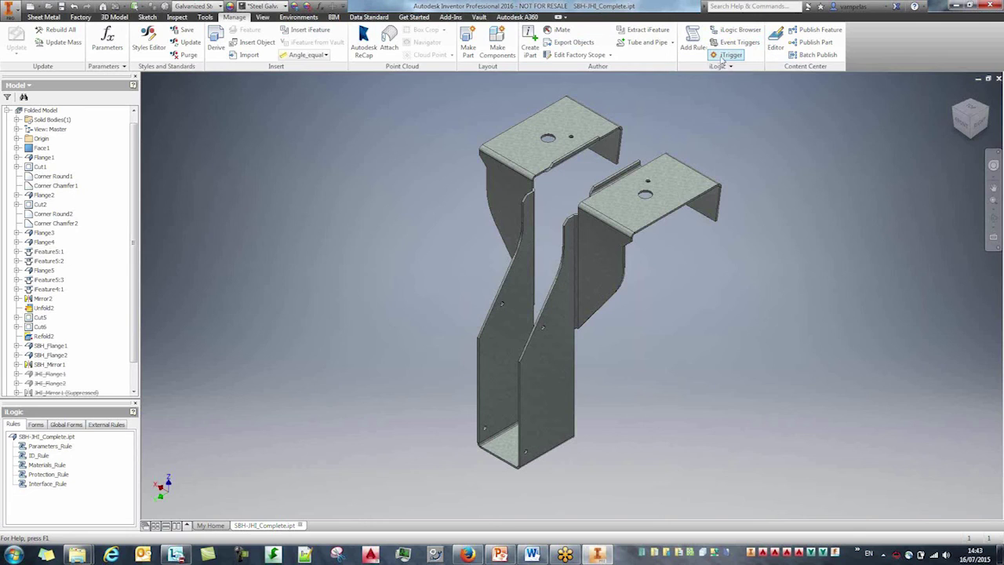
# - Fire iTrigger to show the Interface Form, then highlight Interface_Rule's localTrigger = iTrigger0 line
pyautogui.click(726, 55)
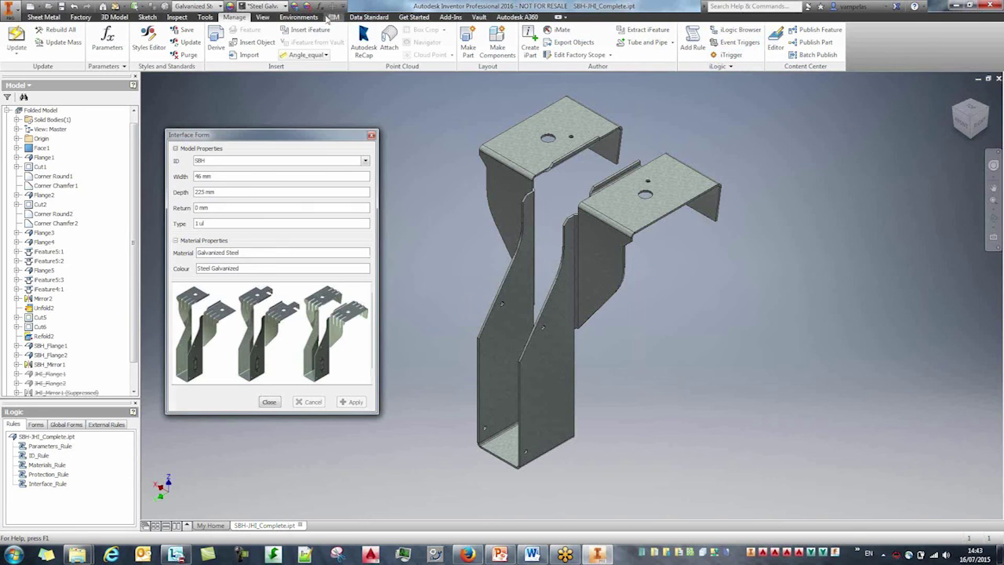
pyautogui.click(371, 135)
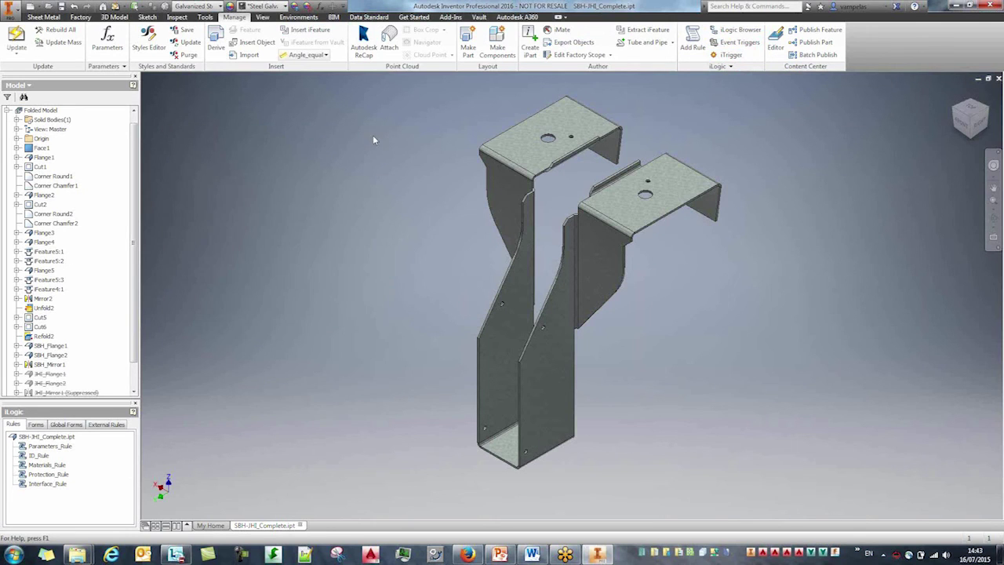
pyautogui.click(36, 484)
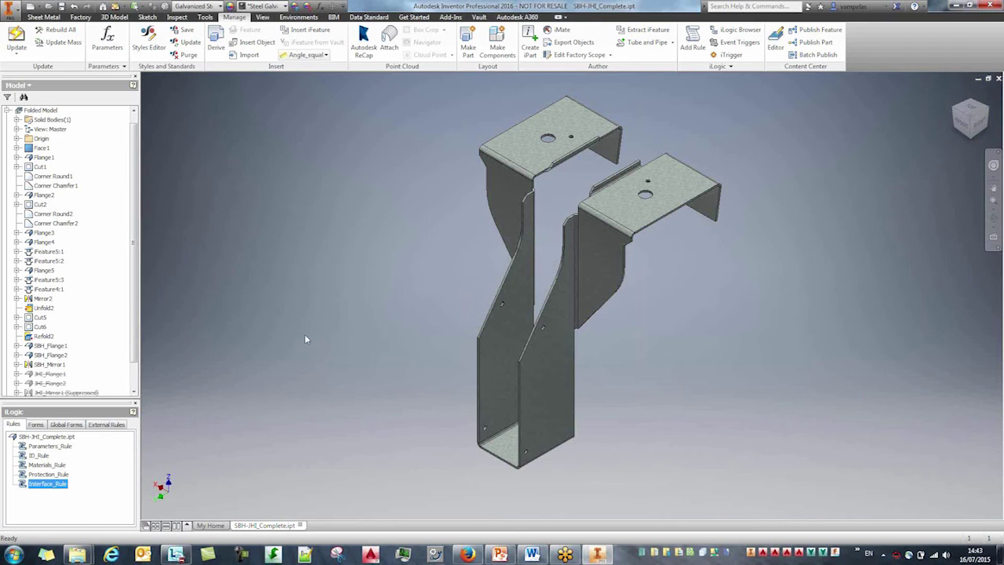
pyautogui.click(400, 267)
pyautogui.hotkey('shift', 'Left')
pyautogui.hotkey('shift', 'Left')
pyautogui.hotkey('shift', 'Left')
pyautogui.hotkey('shift', 'Left')
pyautogui.hotkey('shift', 'Left')
pyautogui.hotkey('shift', 'Left')
pyautogui.hotkey('shift', 'Left')
pyautogui.hotkey('shift', 'Left')
pyautogui.hotkey('shift', 'Left')
pyautogui.hotkey('shift', 'Left')
pyautogui.hotkey('shift', 'Left')
pyautogui.hotkey('shift', 'Left')
pyautogui.hotkey('shift', 'Left')
pyautogui.hotkey('shift', 'Left')
pyautogui.hotkey('shift', 'Left')
pyautogui.hotkey('shift', 'Left')
pyautogui.hotkey('shift', 'Left')
pyautogui.hotkey('shift', 'Left')
pyautogui.hotkey('shift', 'Left')
pyautogui.hotkey('shift', 'Left')
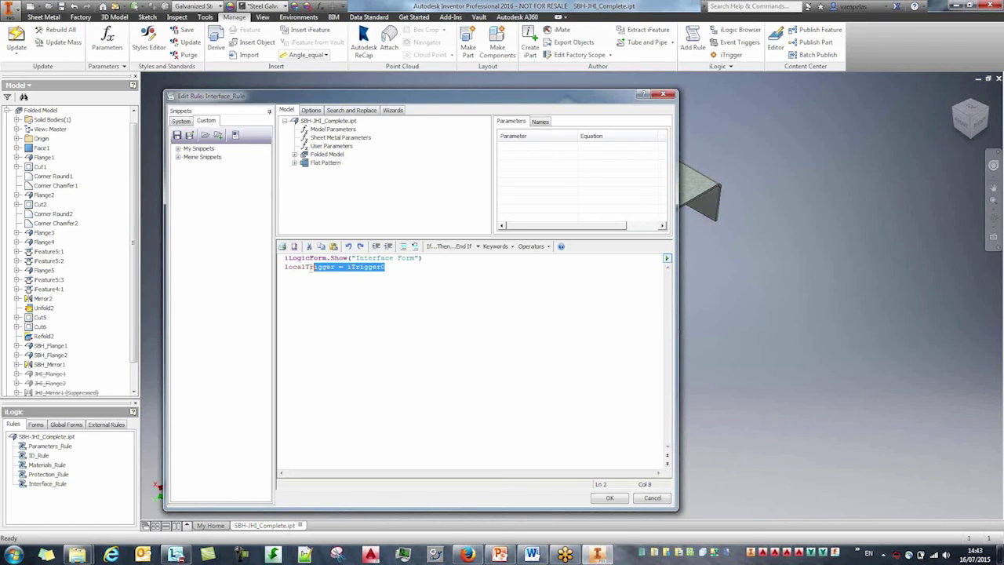
# - Close Interface_Rule unchanged and show the Parameters dialog's user parameters, including iTrigger0
pyautogui.click(402, 269)
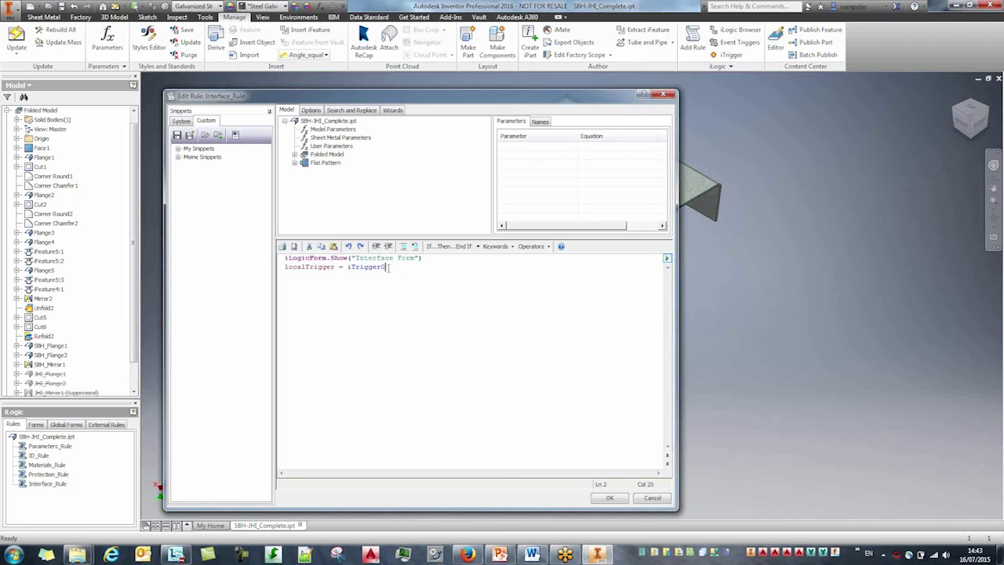
pyautogui.click(653, 499)
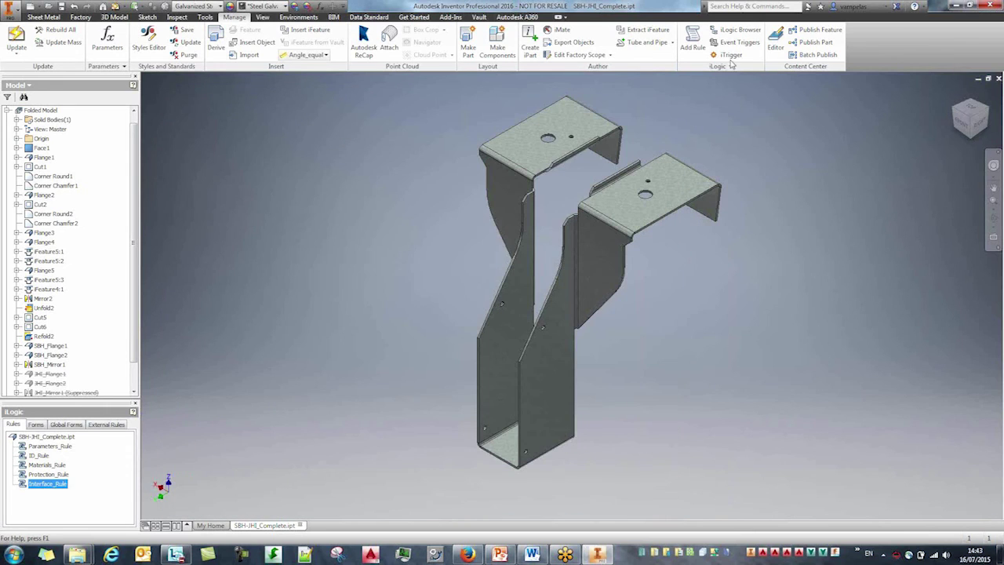
pyautogui.click(322, 6)
pyautogui.moveTo(456, 135); pyautogui.dragTo(455, 287)
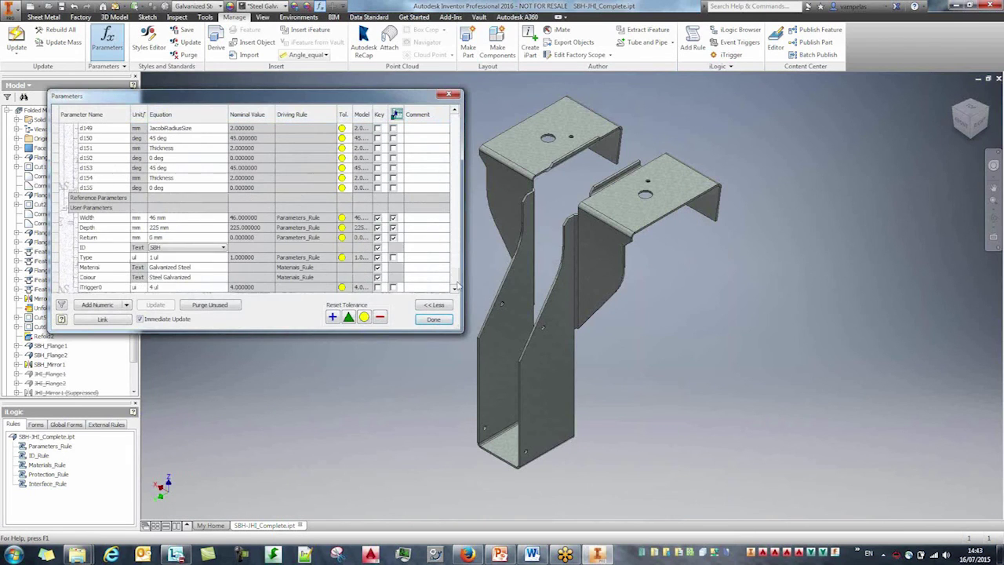
# - Select the iTrigger0 user parameter (4 ul) and close the Parameters dialog with Done
pyautogui.click(101, 288)
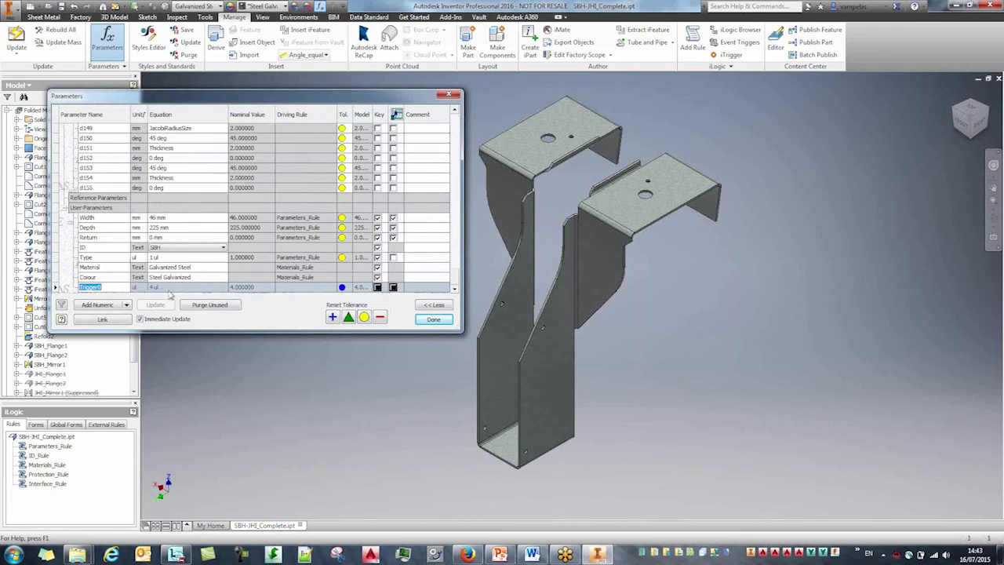
pyautogui.click(434, 320)
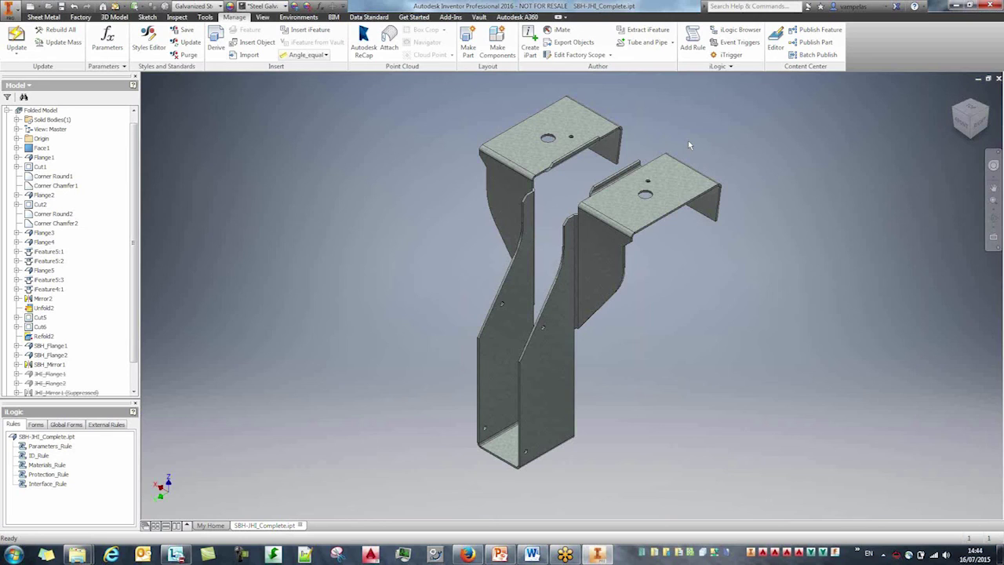
# - Launch the Interface Form from the iLogic Forms list and close it again
pyautogui.click(36, 424)
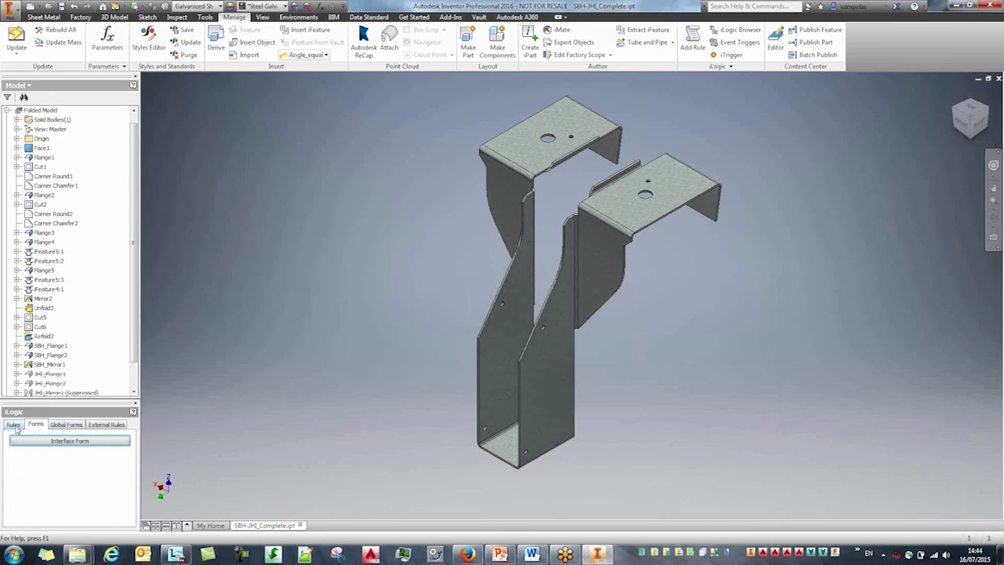
pyautogui.click(15, 426)
pyautogui.click(35, 426)
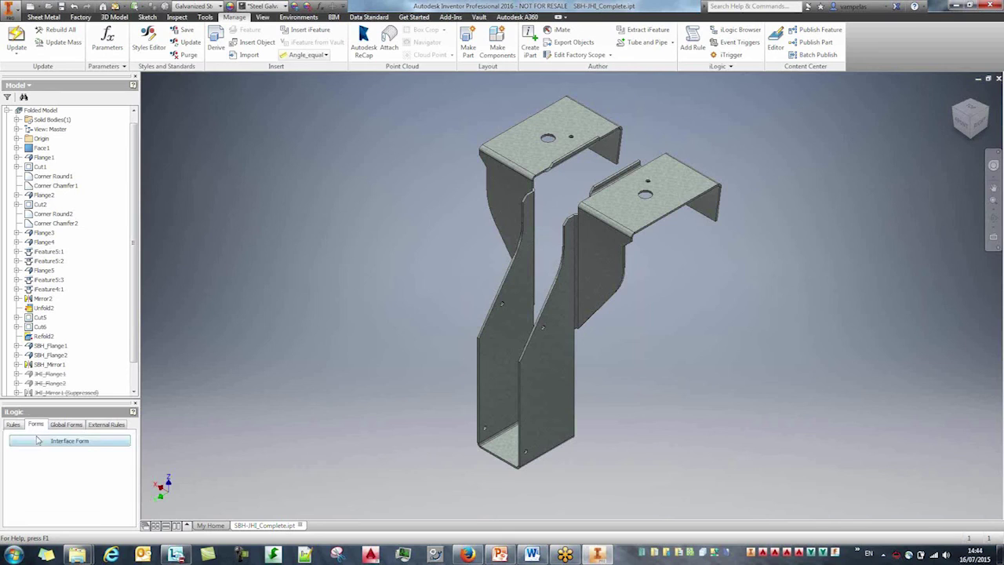
pyautogui.click(39, 444)
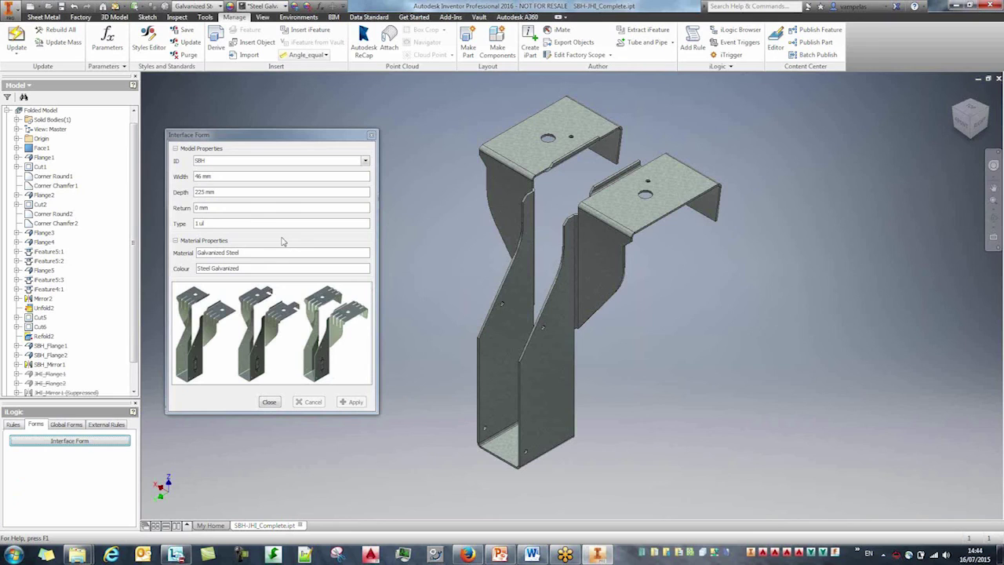
pyautogui.click(269, 402)
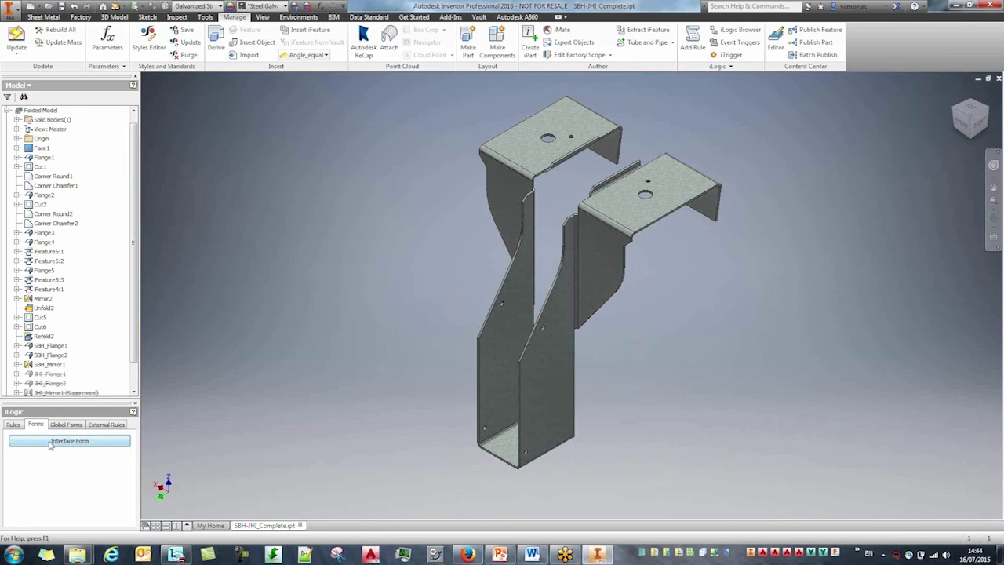
# - Inspect the Interface Form's layout in the Form Editor, then close the editor
pyautogui.rightClick(50, 444)
pyautogui.click(79, 448)
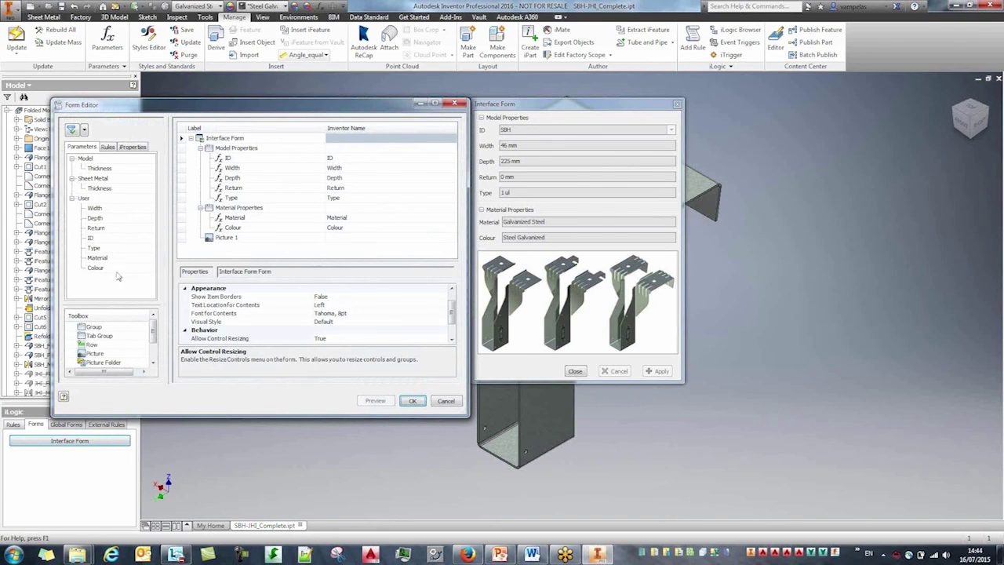
pyautogui.scroll(-1, 149, 338)
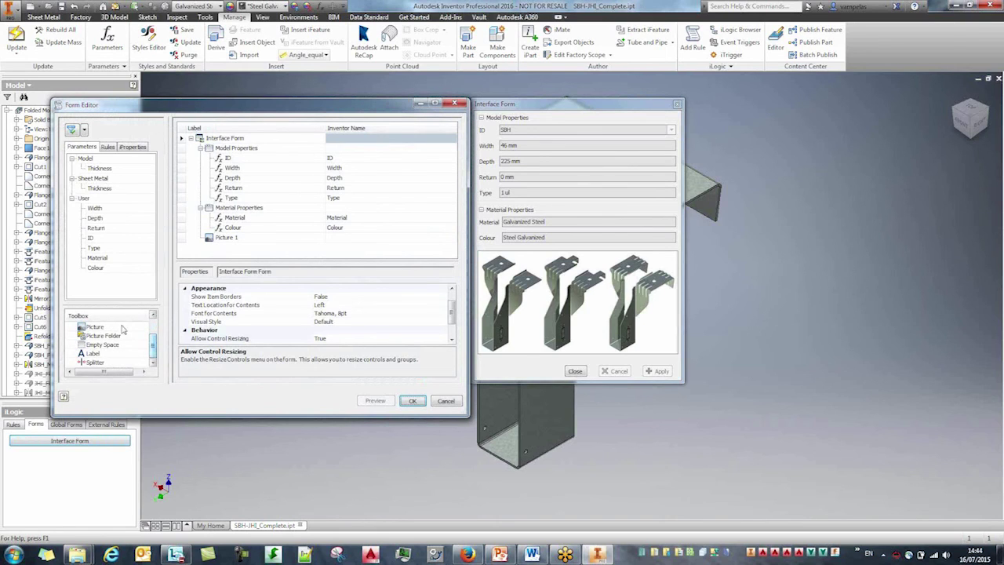
pyautogui.click(454, 105)
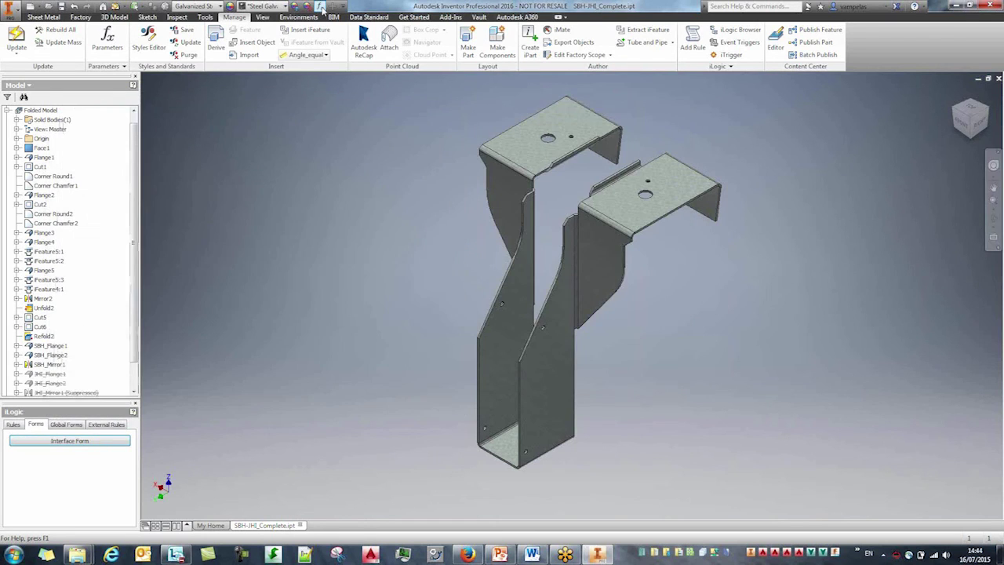
# - Review the user parameters in the Parameters dialog, then return to the five iLogic rules
pyautogui.click(107, 45)
pyautogui.moveTo(315, 103); pyautogui.dragTo(462, 111)
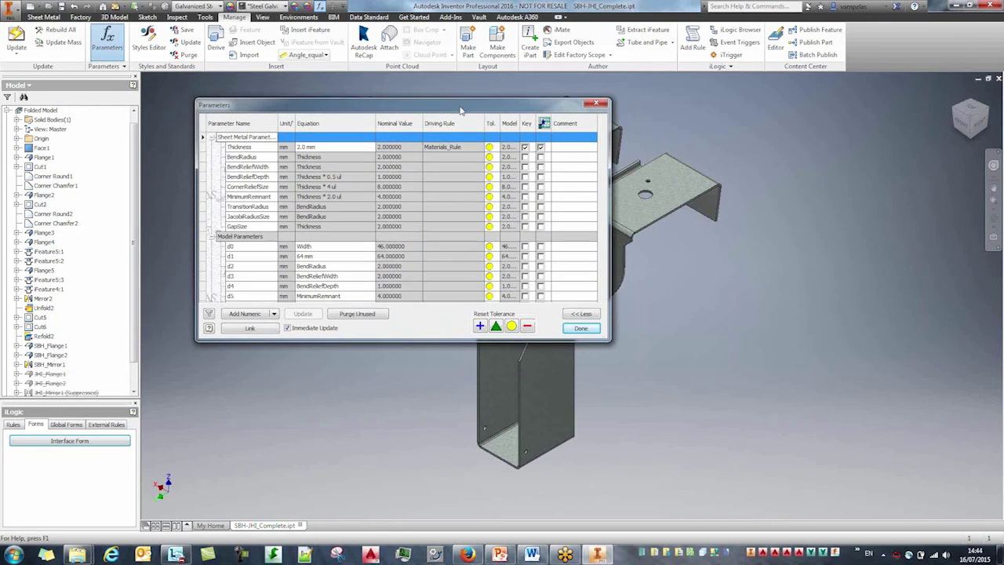
pyautogui.moveTo(604, 196); pyautogui.dragTo(605, 298)
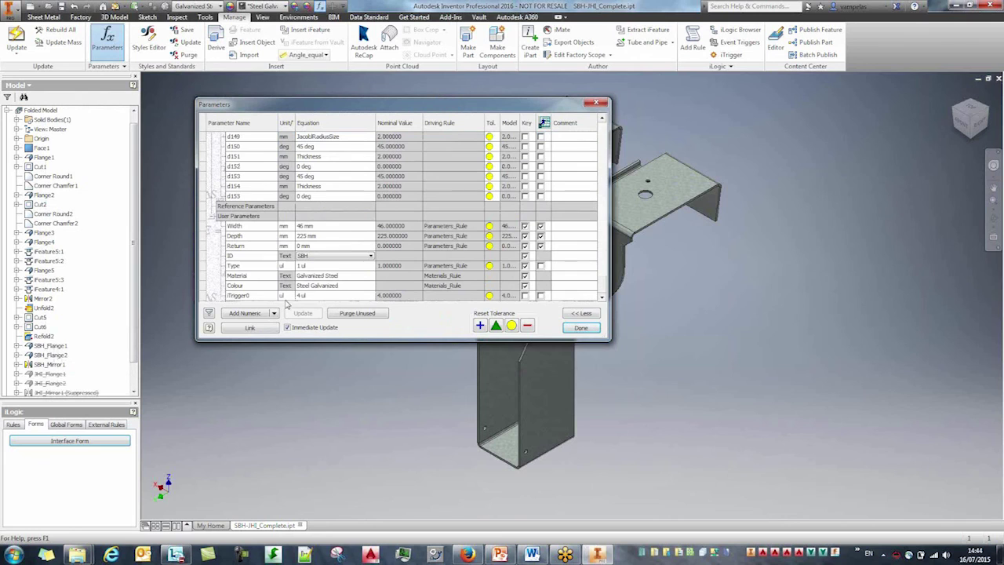
pyautogui.click(580, 327)
pyautogui.click(13, 425)
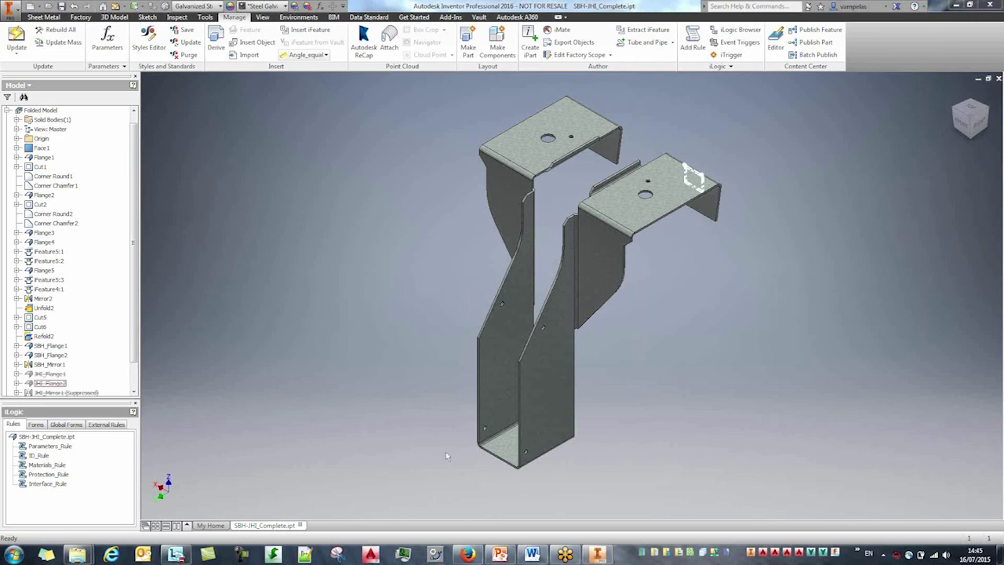
# - Present the PowerPoint slide show from Any Questions and advance to the Thank You slide
pyautogui.click(500, 555)
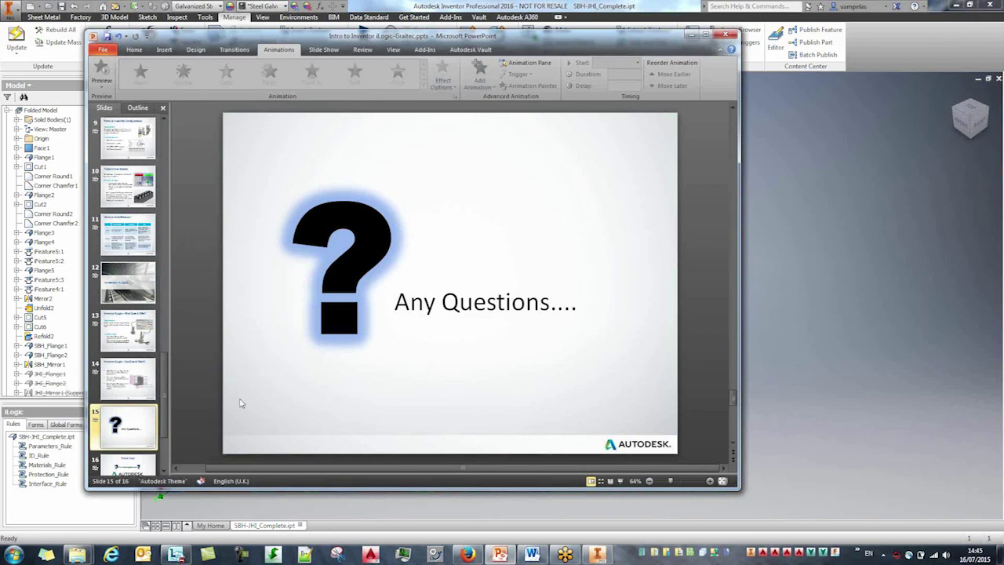
pyautogui.click(620, 481)
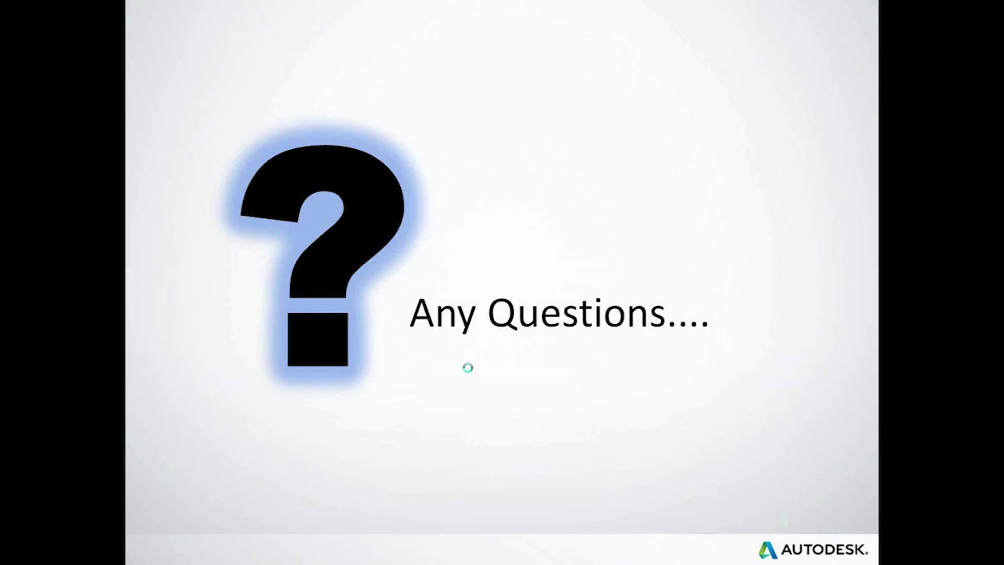
pyautogui.click(468, 370)
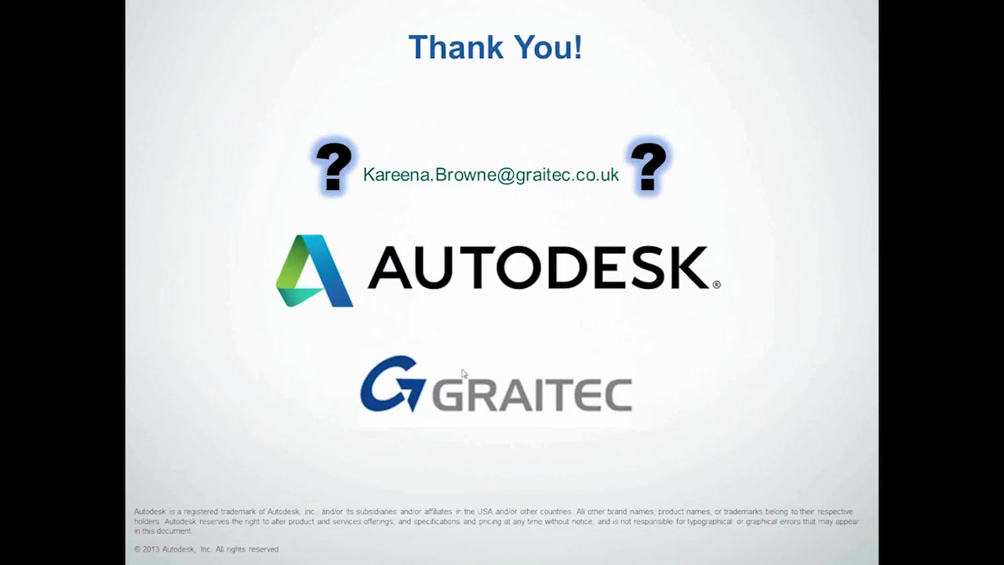